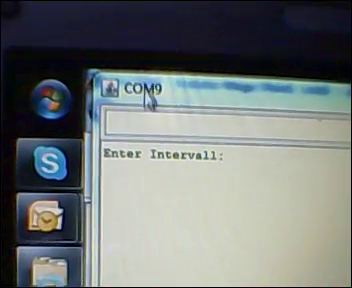
Step: Enter 0.05 as the measurement interval and 10 as the end value
left_click(148, 116)
type("0")
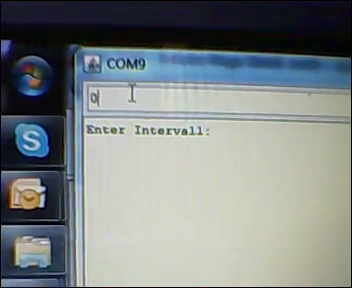
type("5")
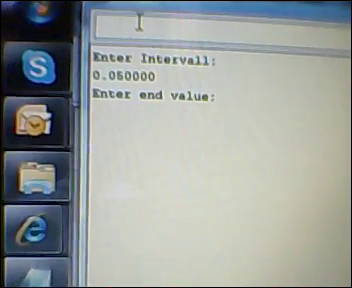
type("1")
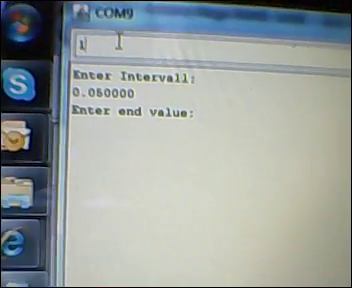
type("0")
key("Return")
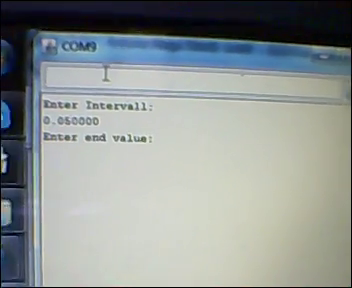
type("2")
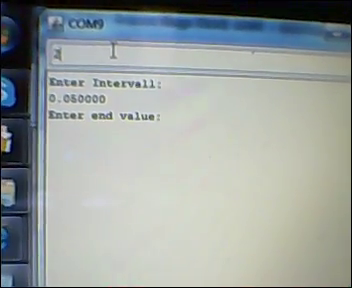
type("0")
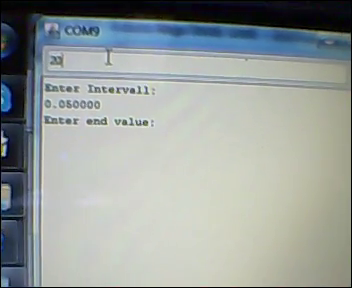
Step: Submit 20 as the end value after the 0.05 interval
key("Return")
type("0")
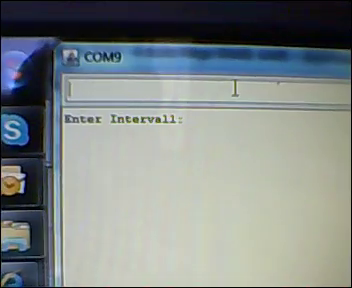
type("05")
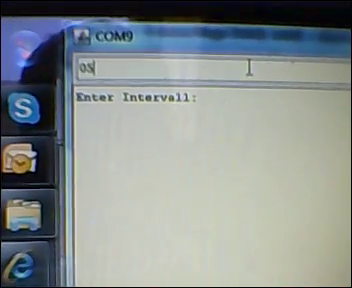
Step: Correct the 0.03 interval typo, then submit end value 20 and start value 30
key("BackSpace")
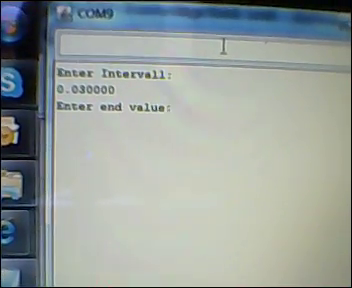
type("20")
key("Return")
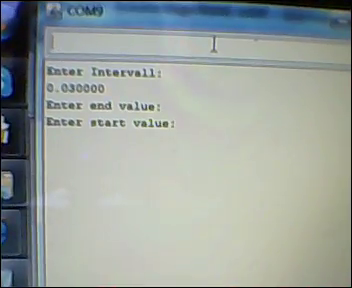
type("0")
key("Return")
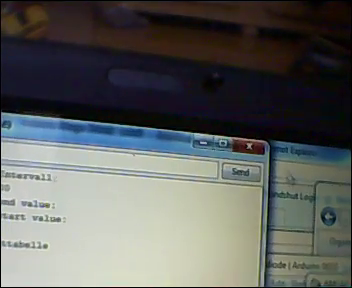
Step: Restart the Serial Monitor and submit interval 0.05 with end value 30
left_click(257, 145)
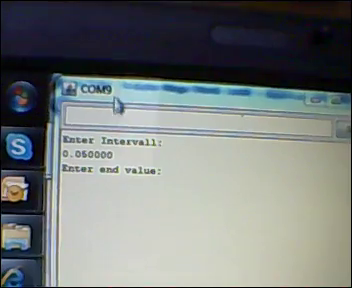
type("30")
key("Return")
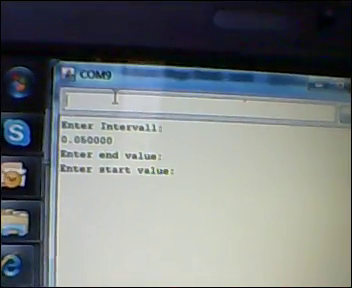